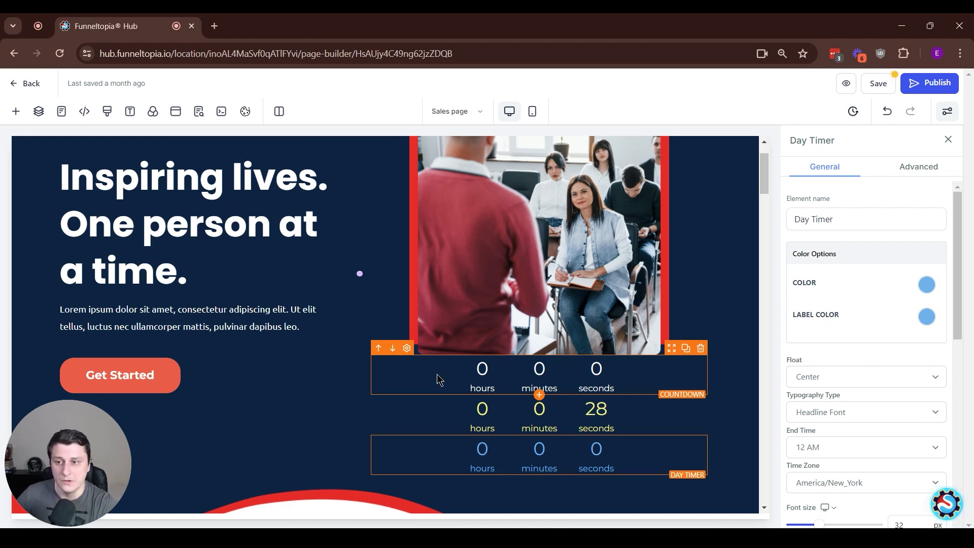
Select the top Countdown timer below the hero image.
click(505, 376)
Open the Add an Element list from the left-hand + button.
click(17, 113)
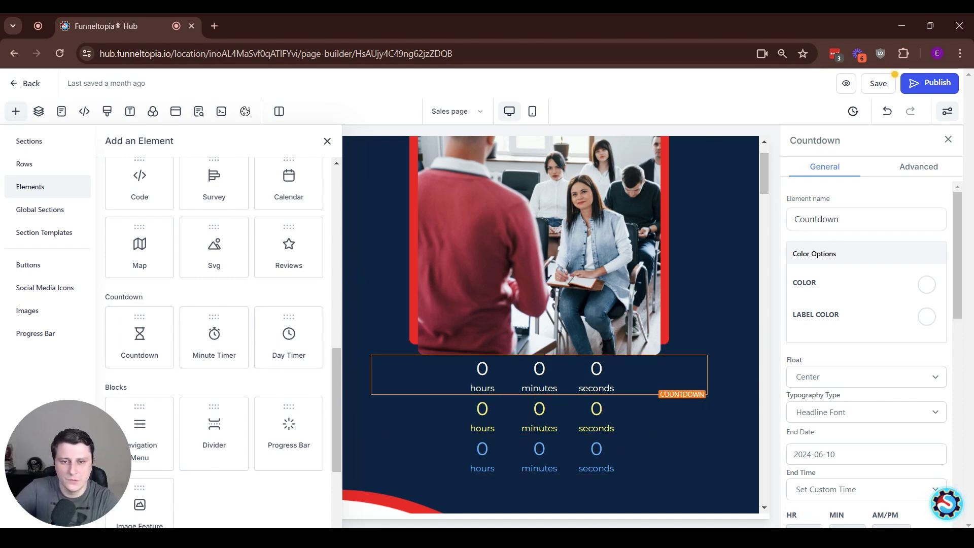
drag(954, 234, 963, 245)
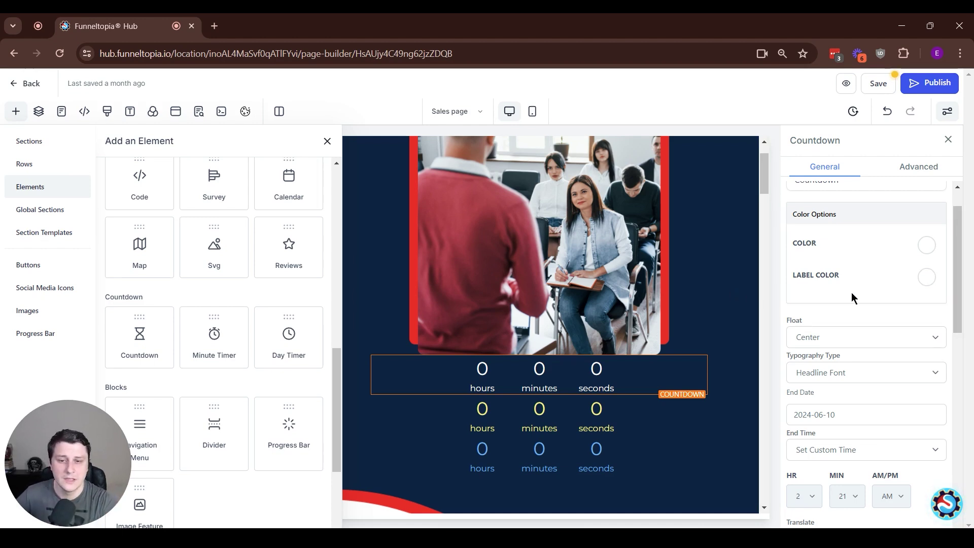
scroll(855, 299, down, 1)
click(836, 391)
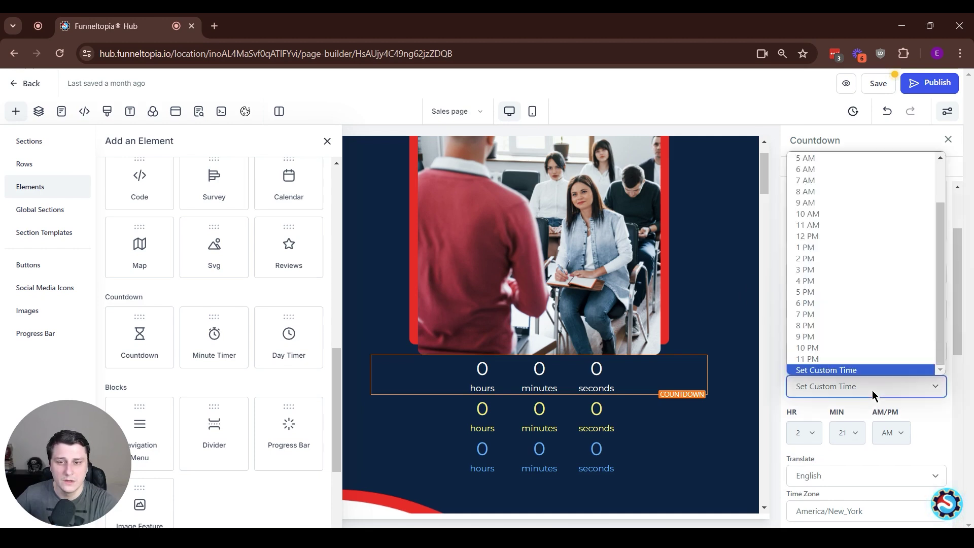
click(837, 389)
click(838, 388)
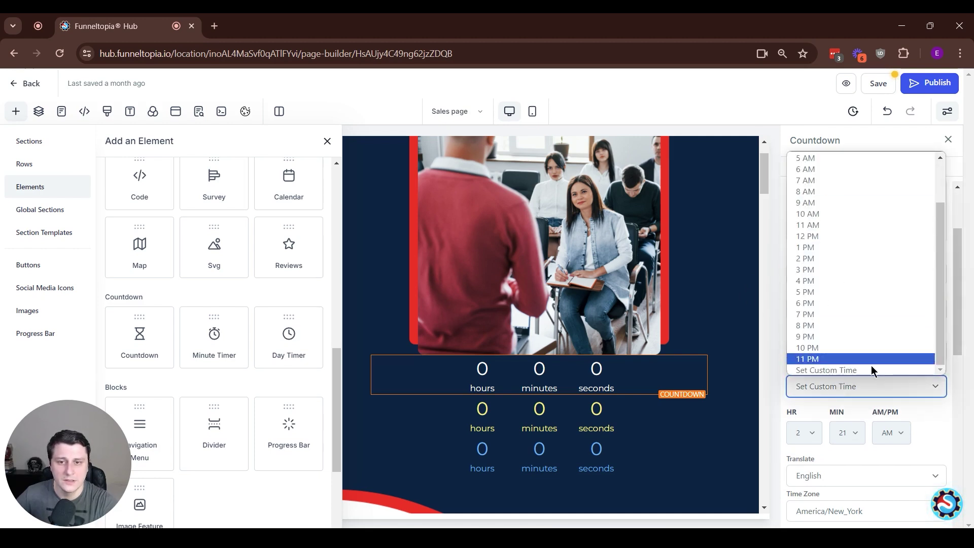
click(823, 391)
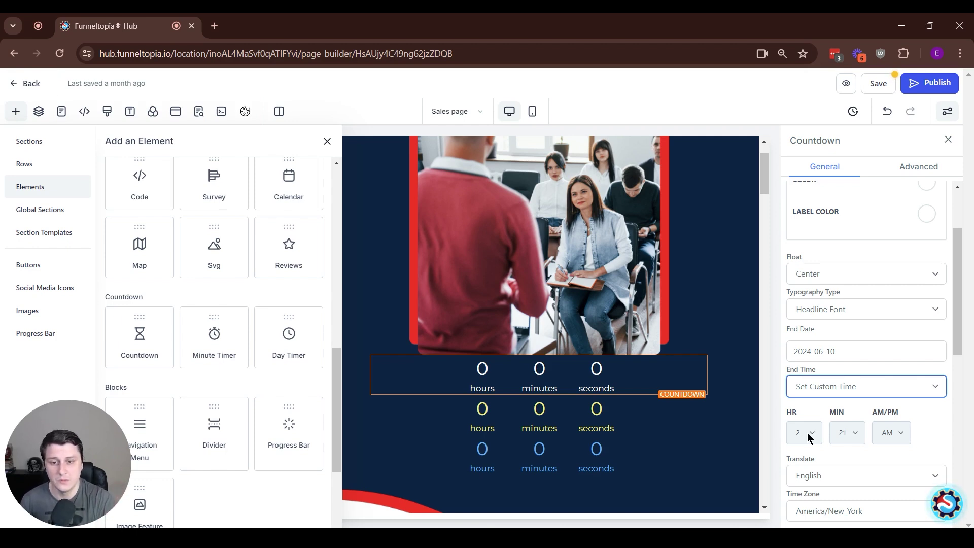
scroll(812, 435, down, 3)
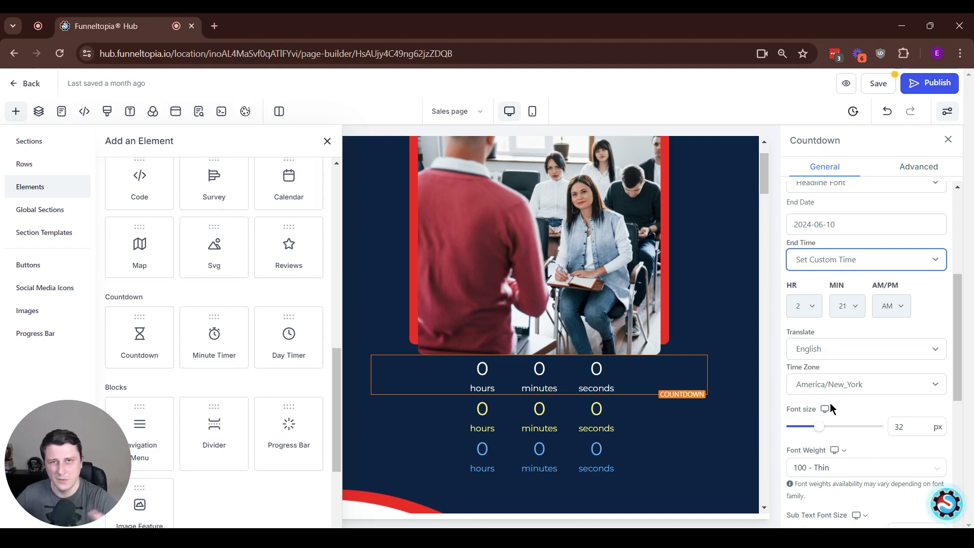
scroll(822, 410, down, 1)
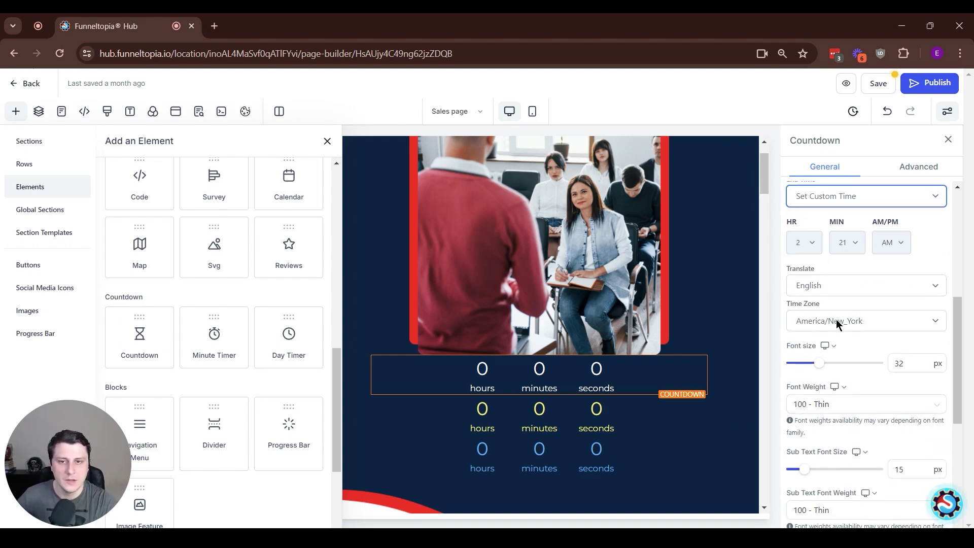
scroll(837, 319, up, 1)
scroll(836, 319, up, 2)
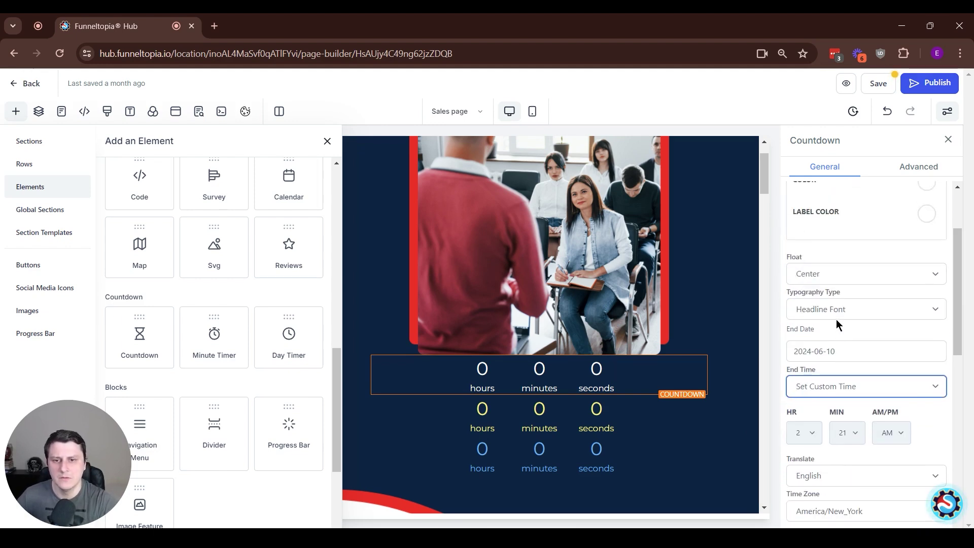
scroll(824, 297, down, 4)
scroll(824, 297, up, 1)
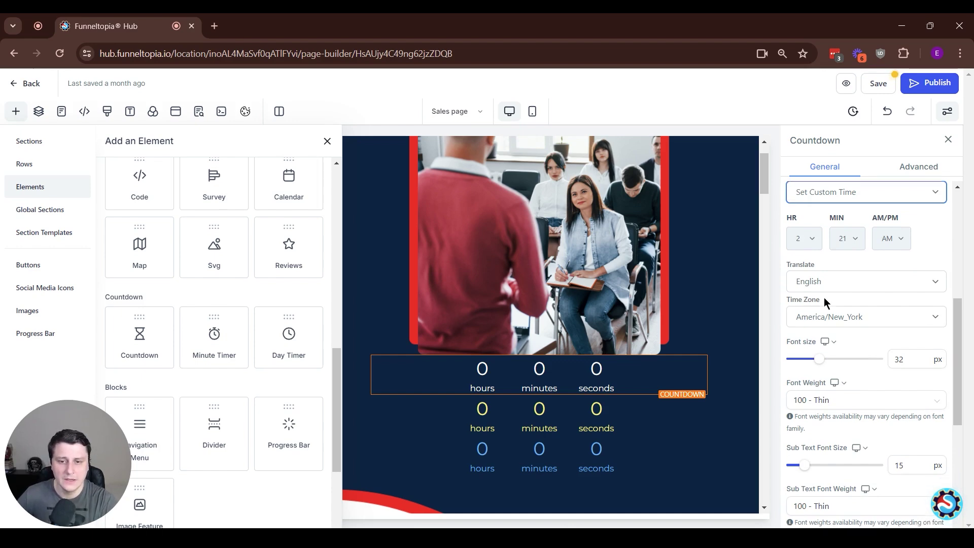
scroll(824, 297, down, 4)
scroll(848, 291, up, 2)
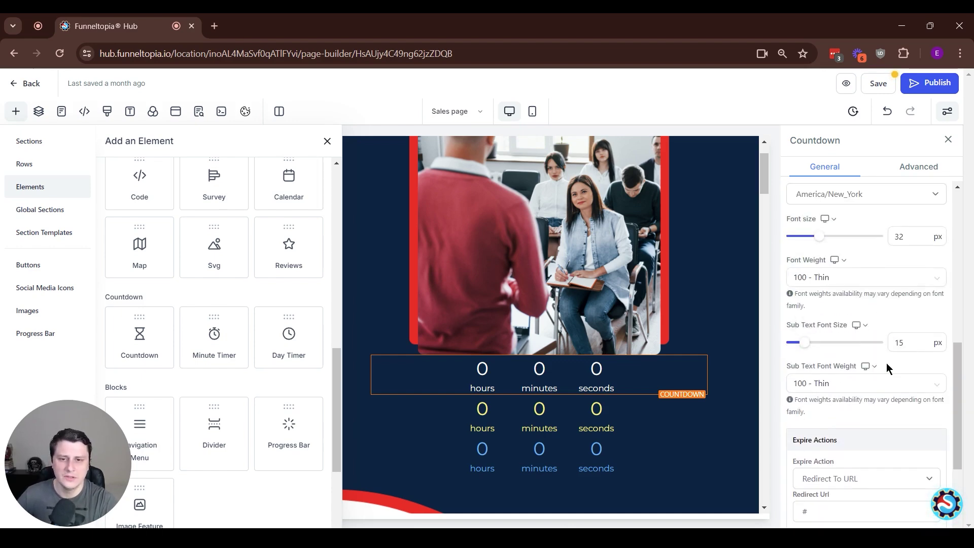
scroll(889, 368, up, 6)
click(927, 285)
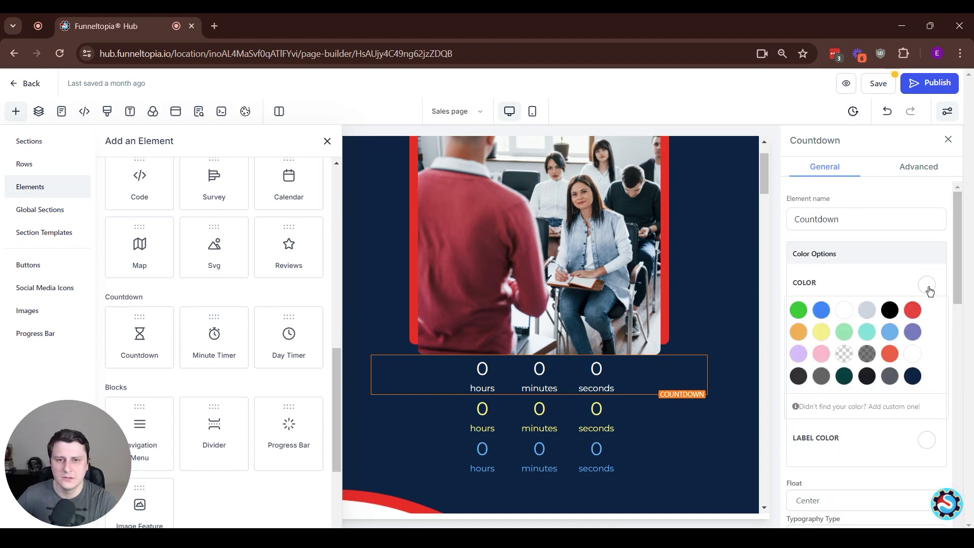
click(912, 310)
click(845, 311)
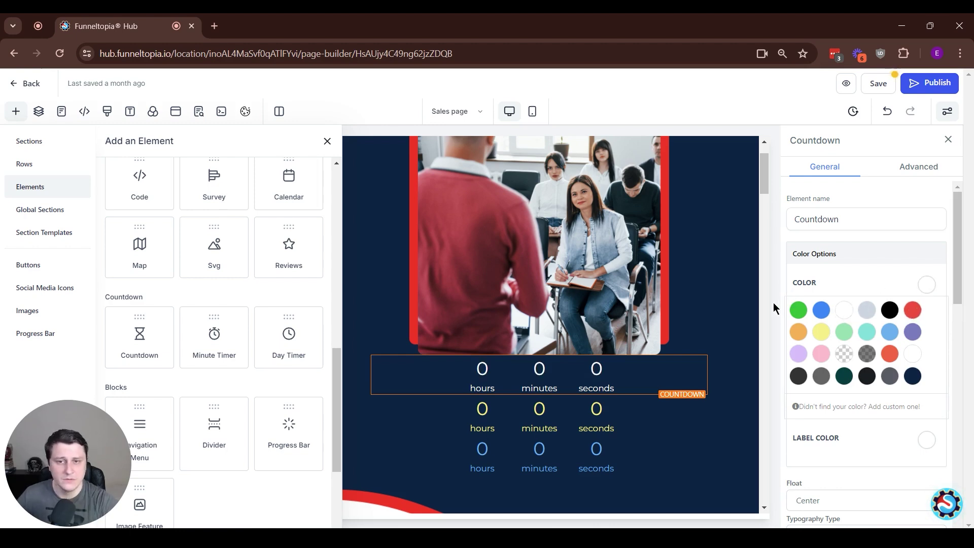
click(926, 285)
scroll(914, 309, down, 1)
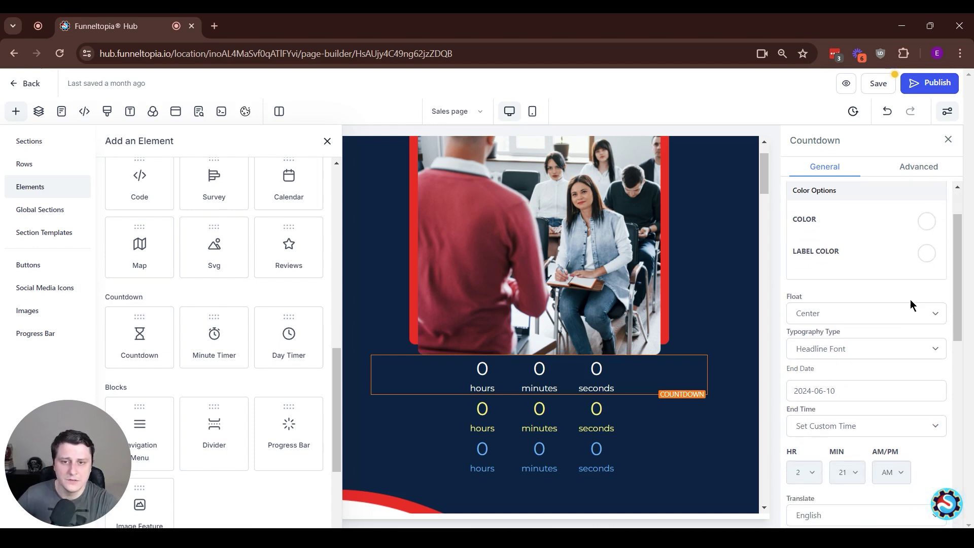
scroll(883, 321, down, 3)
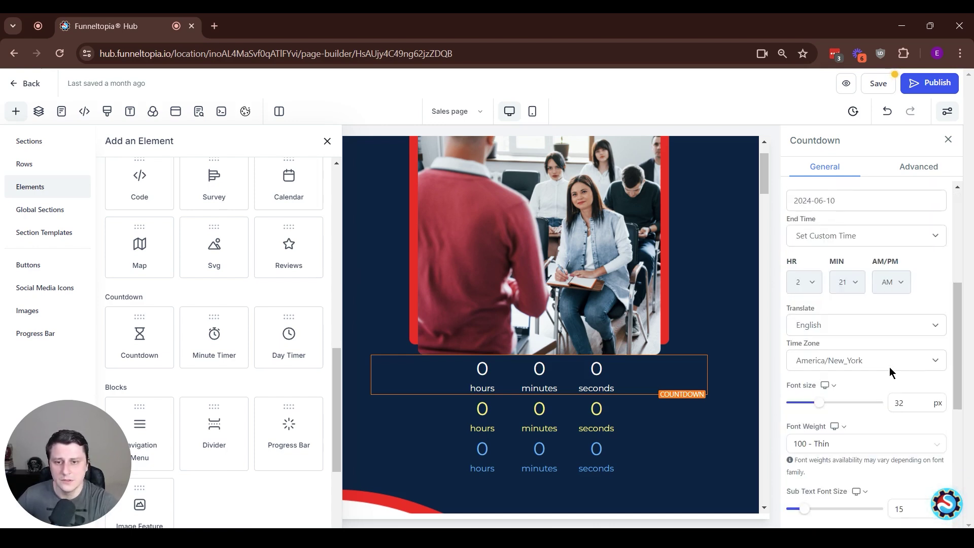
scroll(890, 370, down, 5)
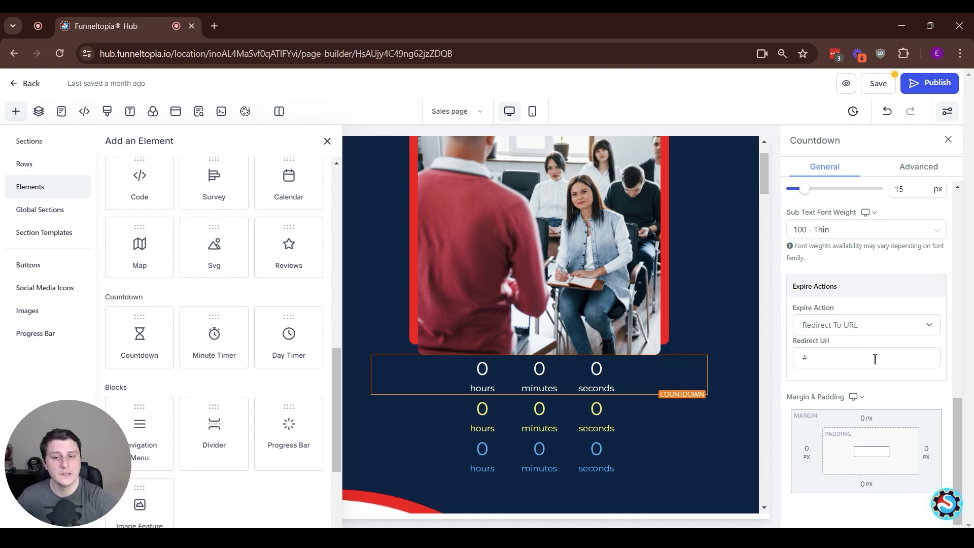
Change the countdown's Expire Action from Redirect To URL to Show & Hide Element, then select the Minute Timer.
click(861, 328)
click(861, 327)
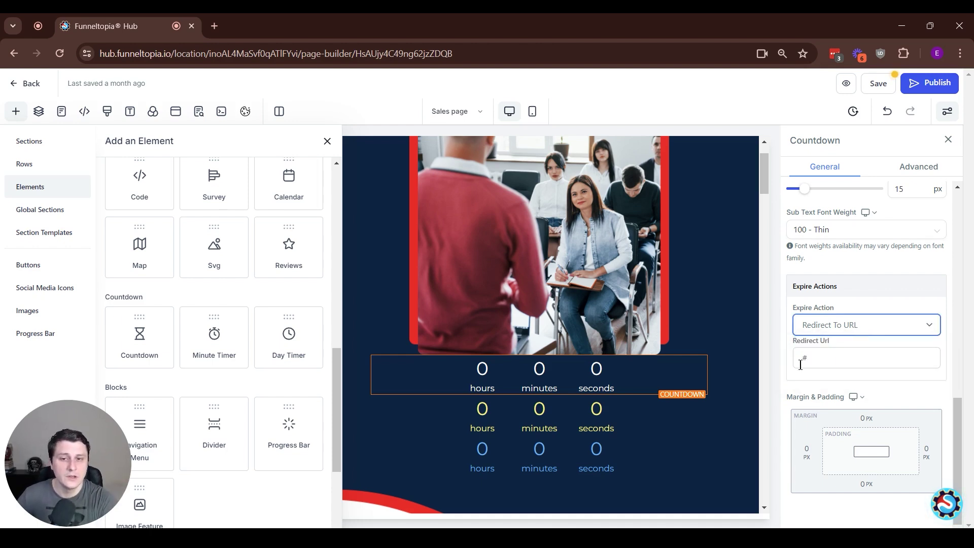
click(818, 358)
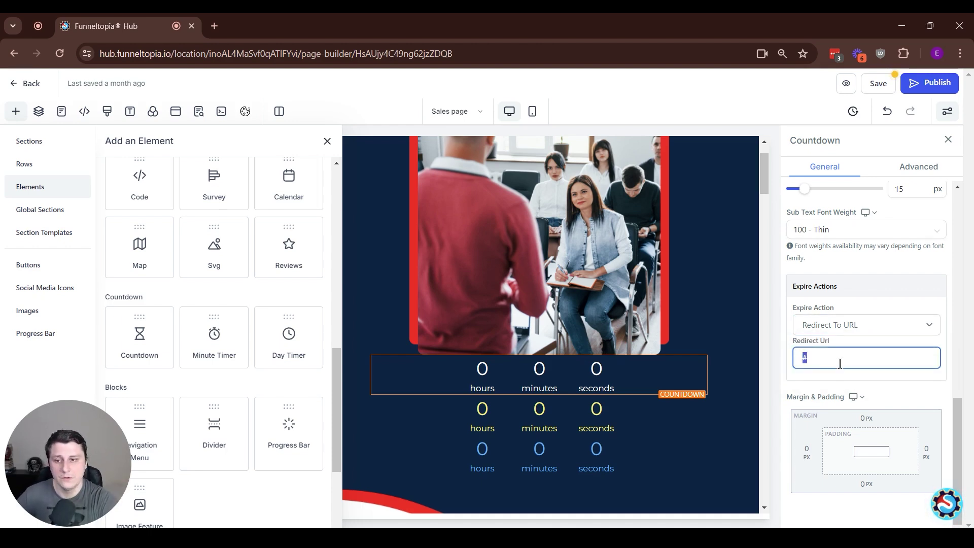
click(839, 331)
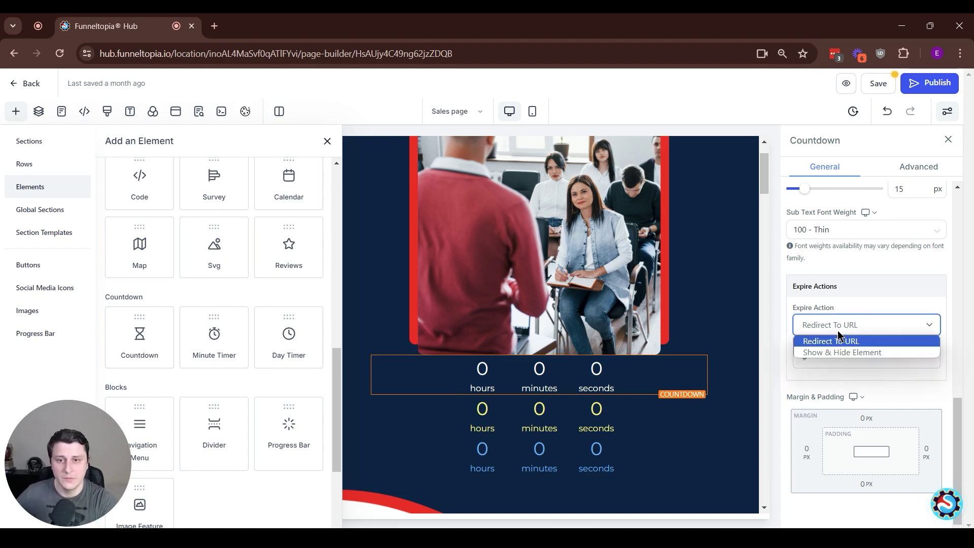
click(886, 352)
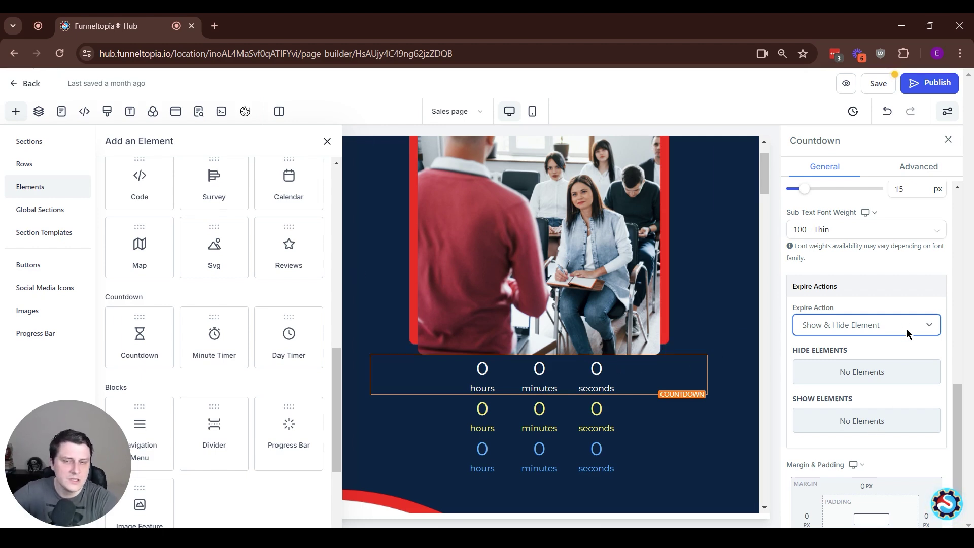
click(833, 333)
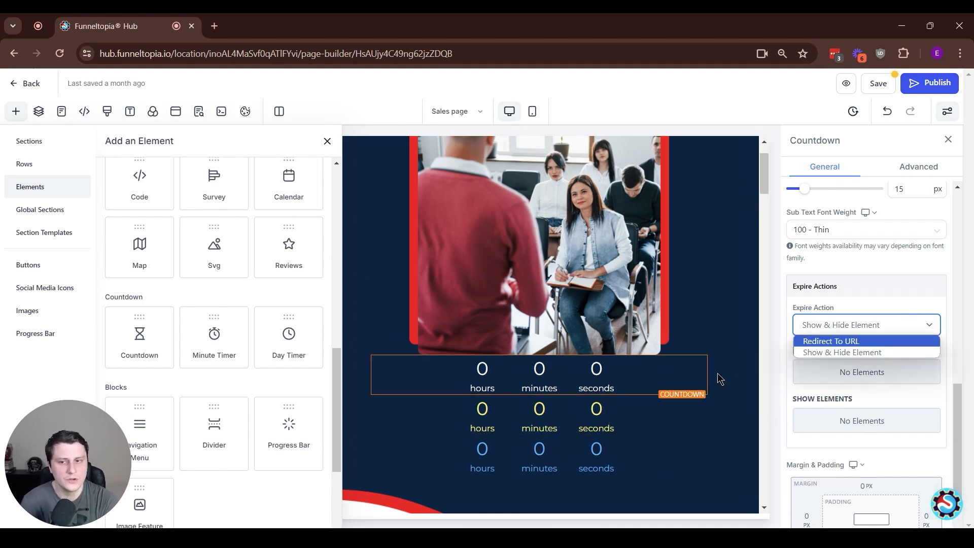
click(623, 426)
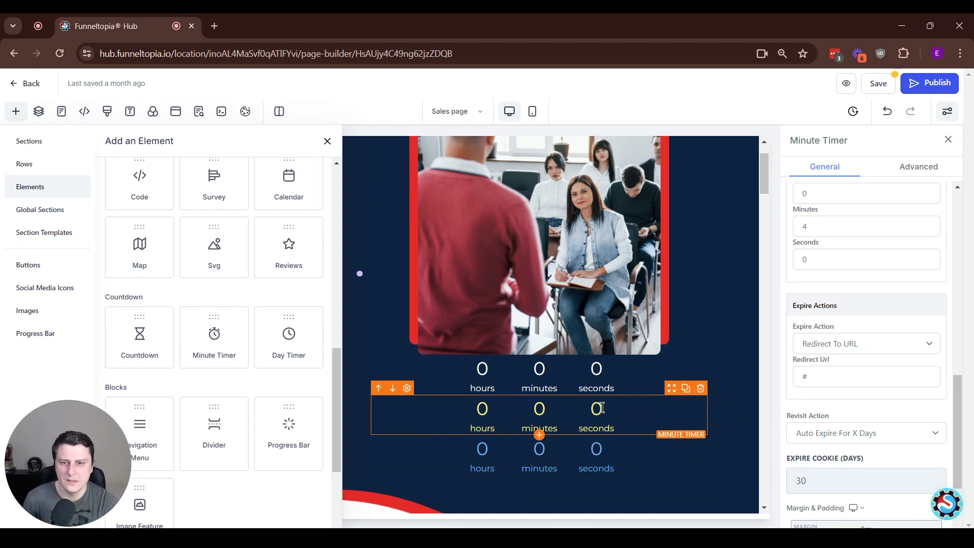
Replace the minute timer's 4 minutes with 22 and set its seconds to 13.
scroll(814, 361, up, 3)
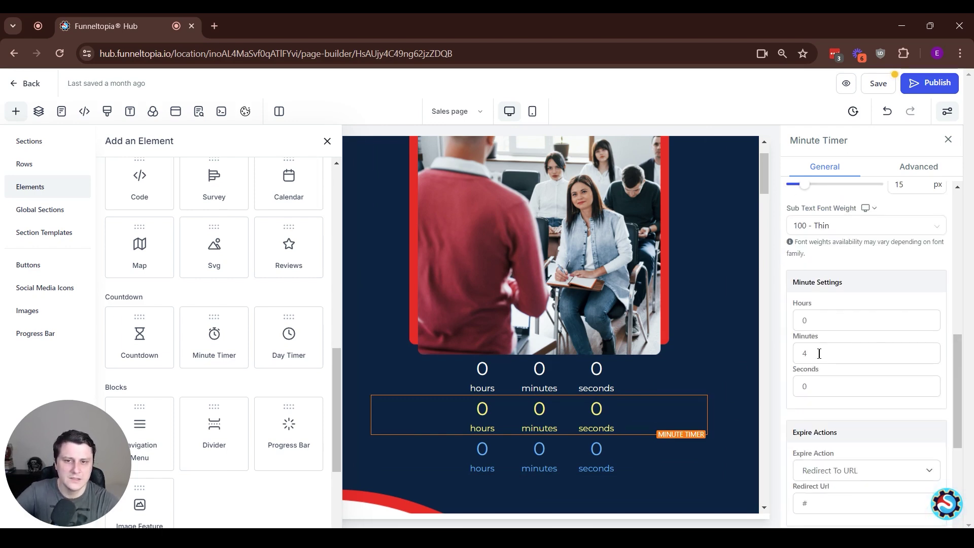
double_click(895, 353)
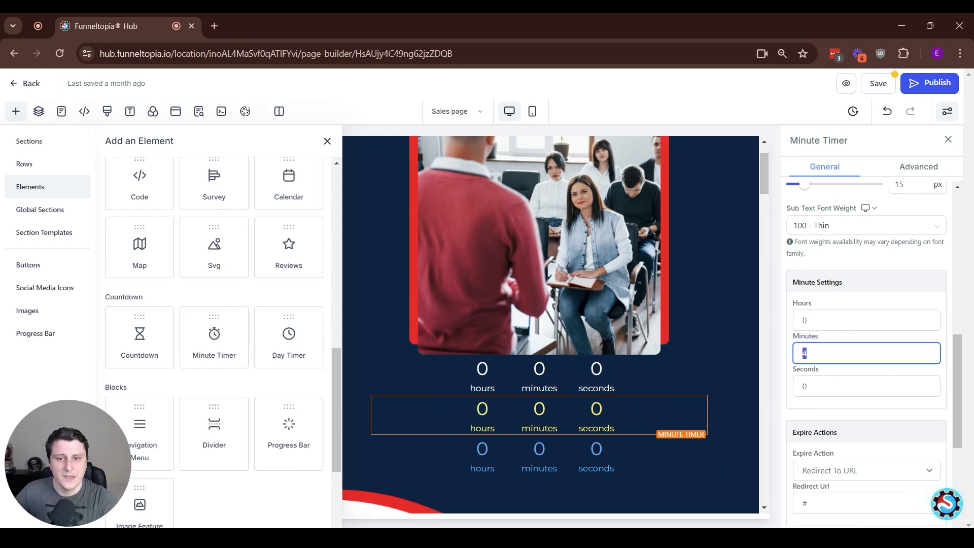
click(814, 350)
drag(813, 350, 783, 353)
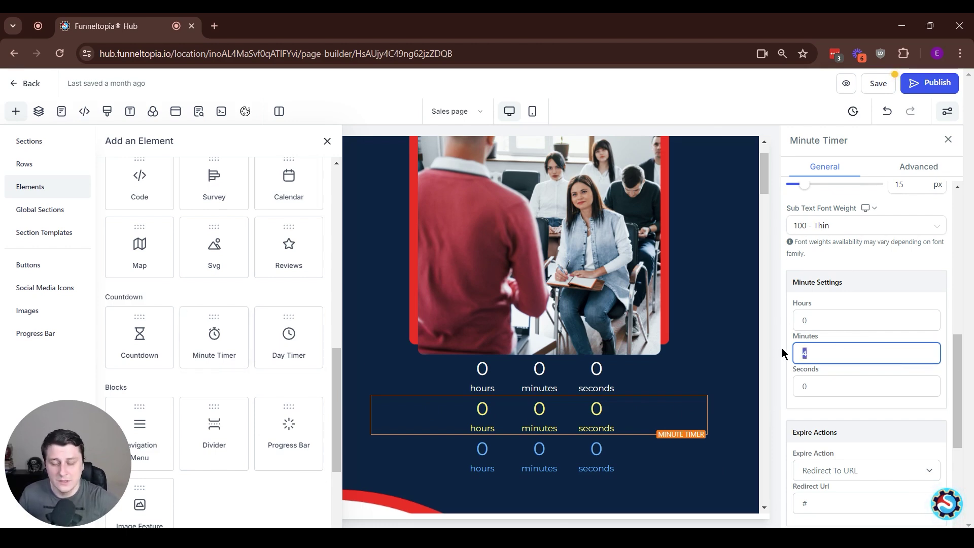
text(22)
drag(826, 385, 785, 395)
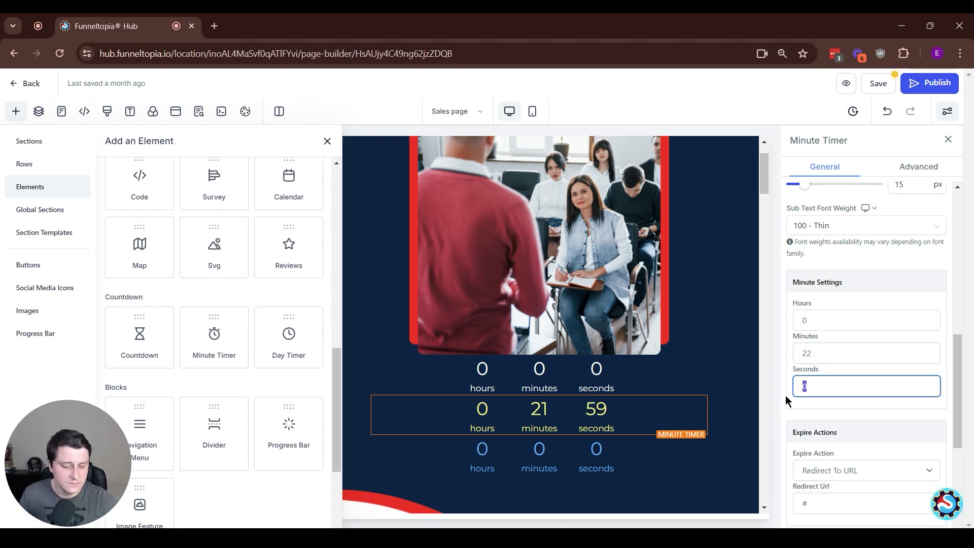
text(13)
click(784, 394)
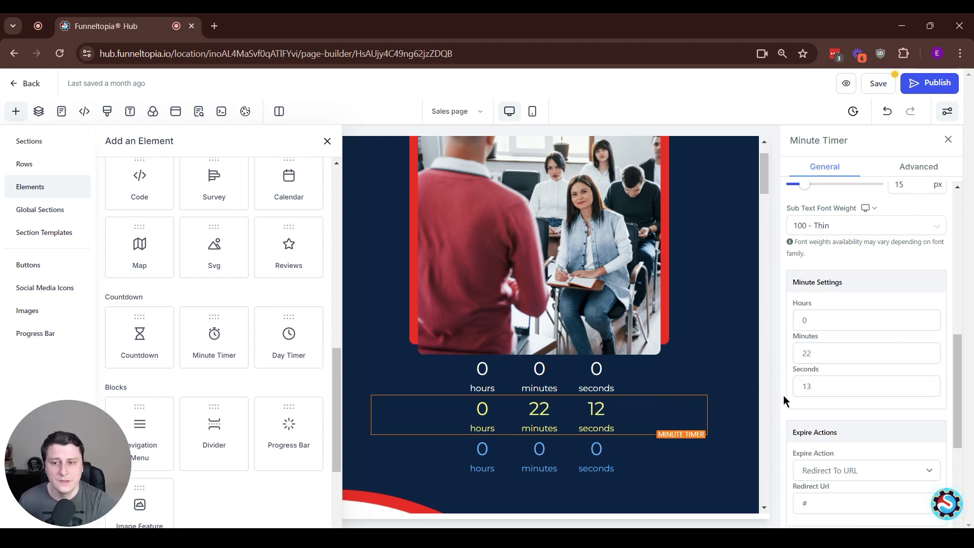
mouse_move(542, 443)
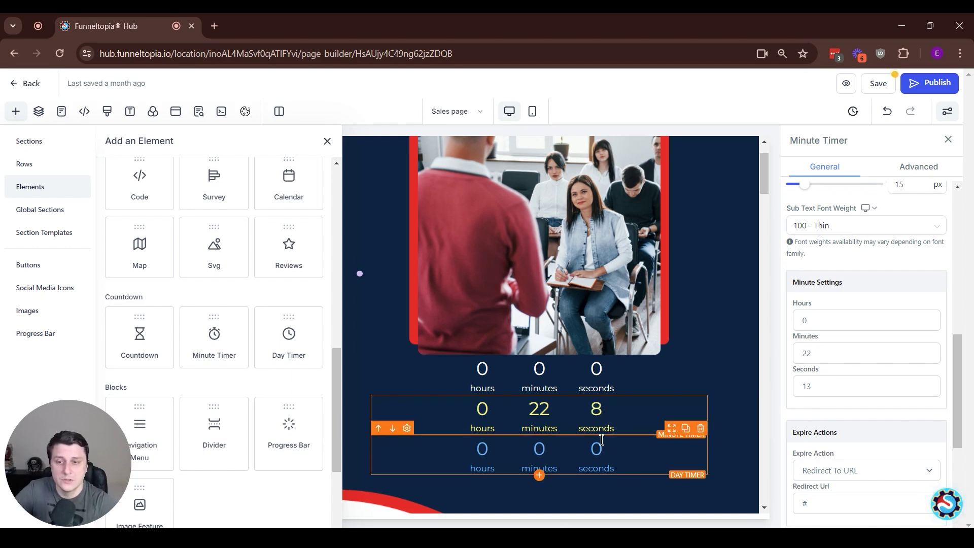
Set the minute timer's Expire Action to Show & Hide Element.
scroll(830, 396, down, 1)
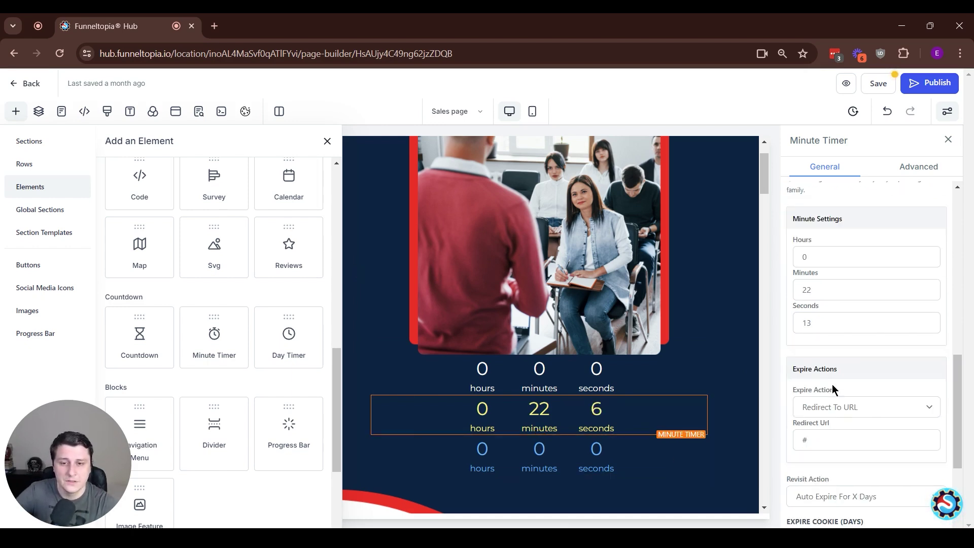
click(862, 404)
click(851, 434)
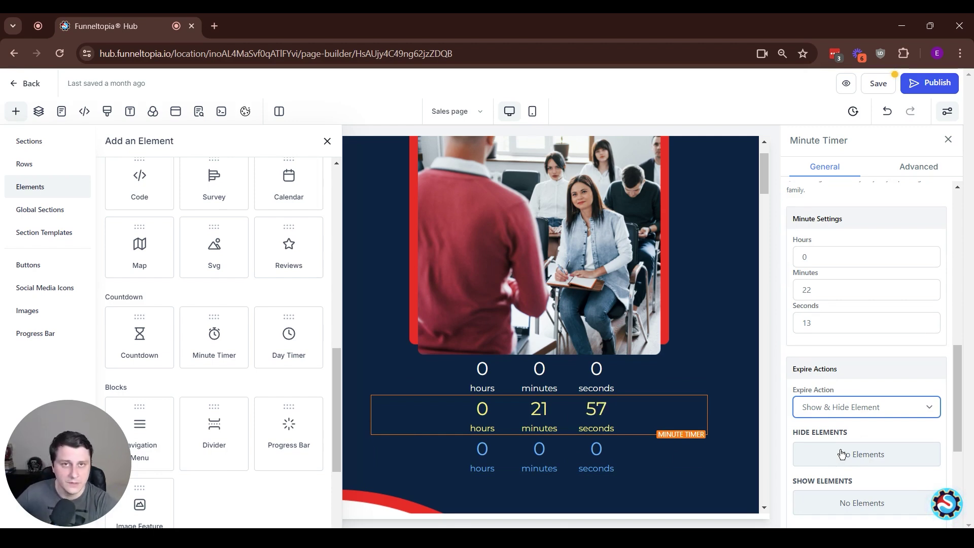
Switch the minute timer's Expire Action back to Redirect To URL and select the Day Timer.
scroll(858, 430, up, 1)
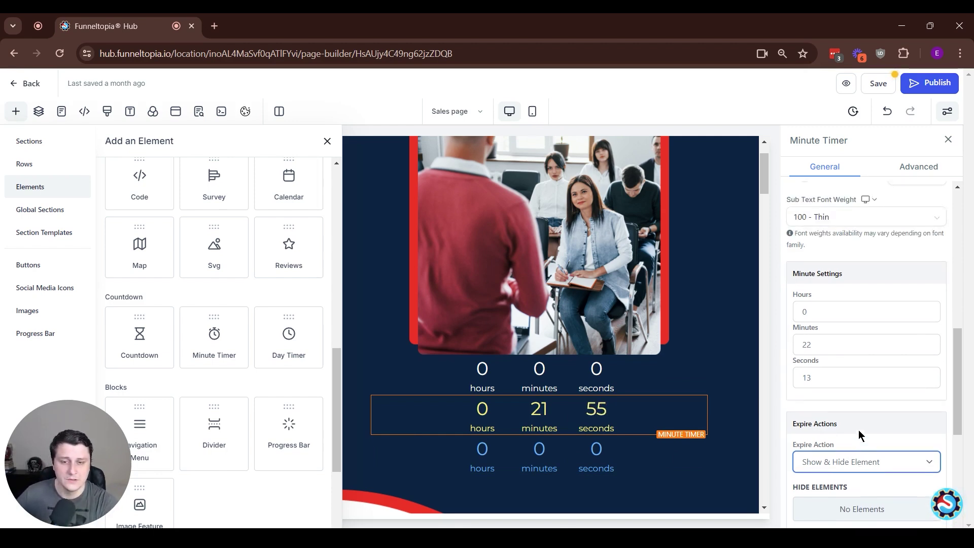
click(854, 461)
click(844, 489)
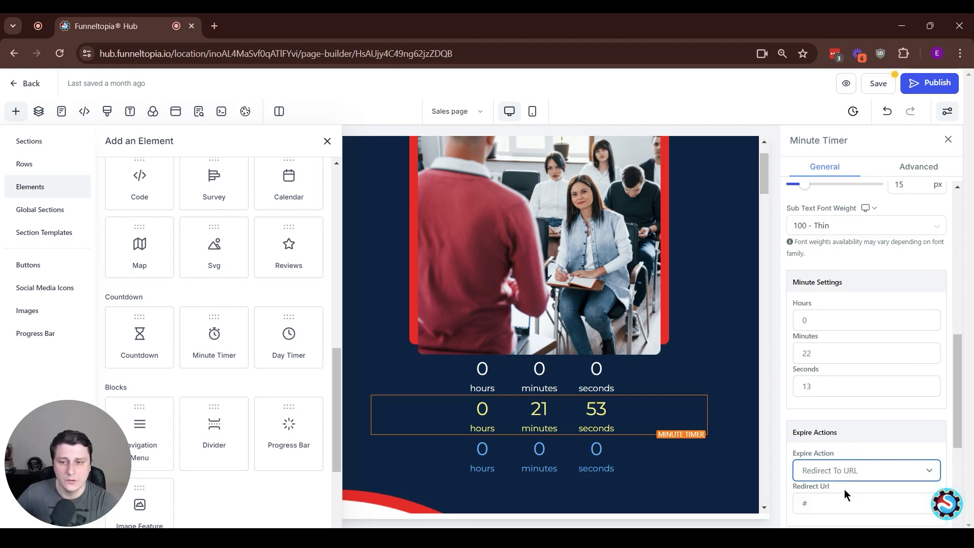
scroll(797, 482, down, 1)
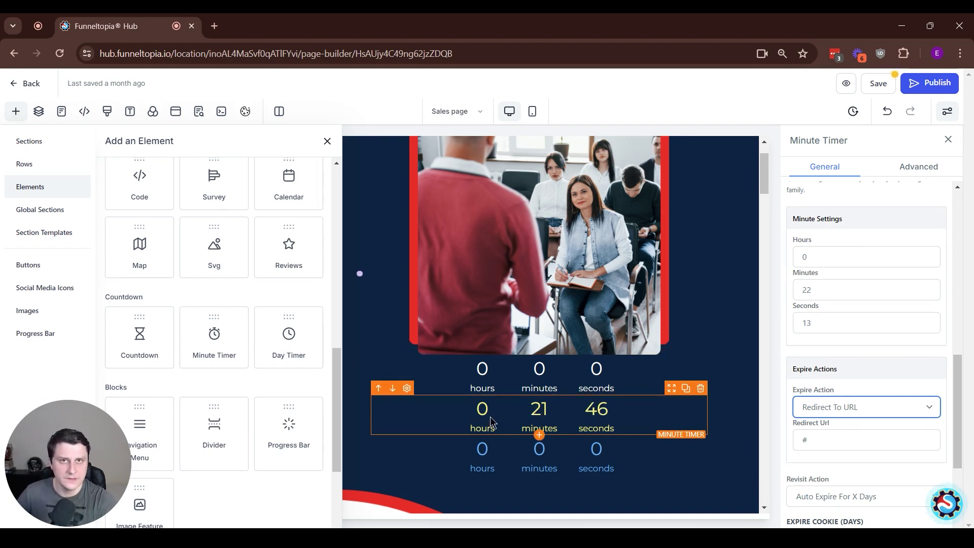
click(600, 465)
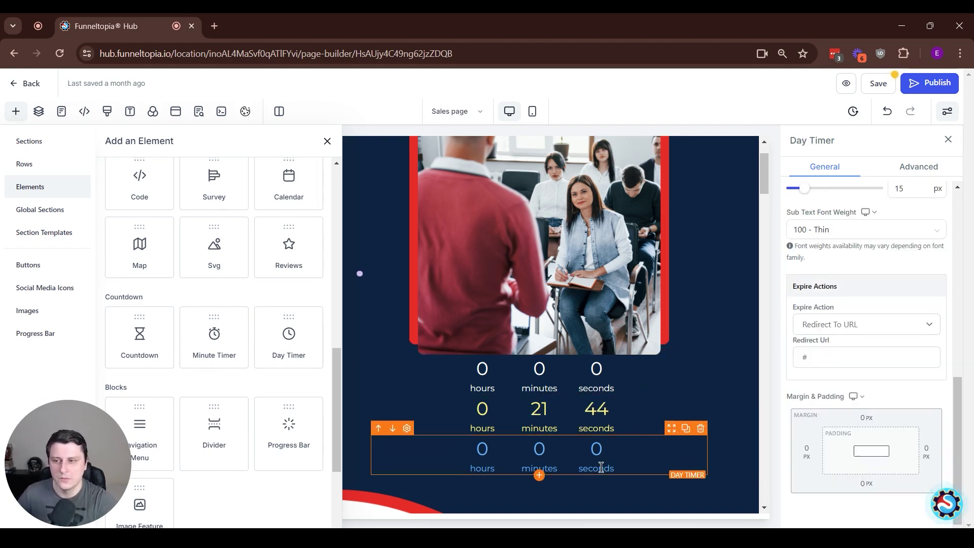
scroll(824, 422, up, 3)
scroll(812, 355, down, 2)
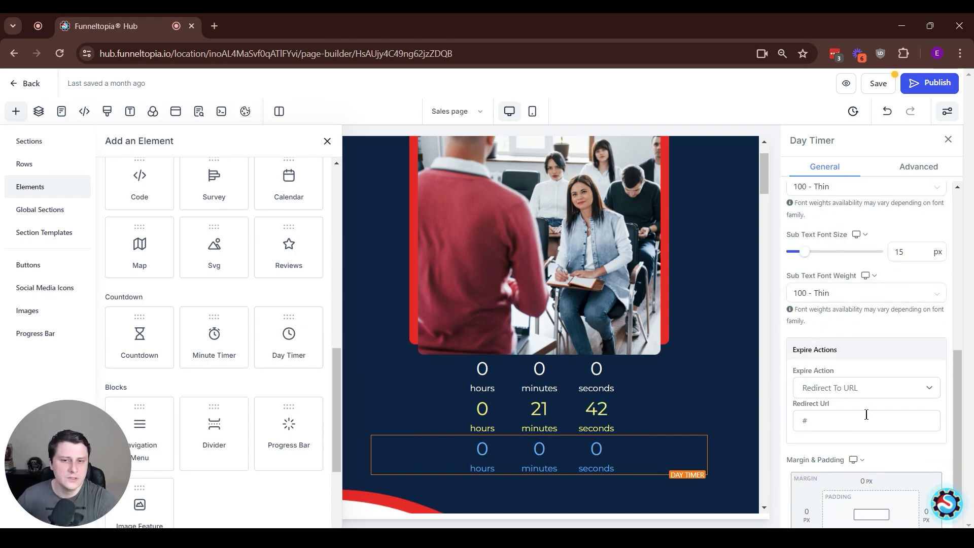
scroll(867, 415, up, 5)
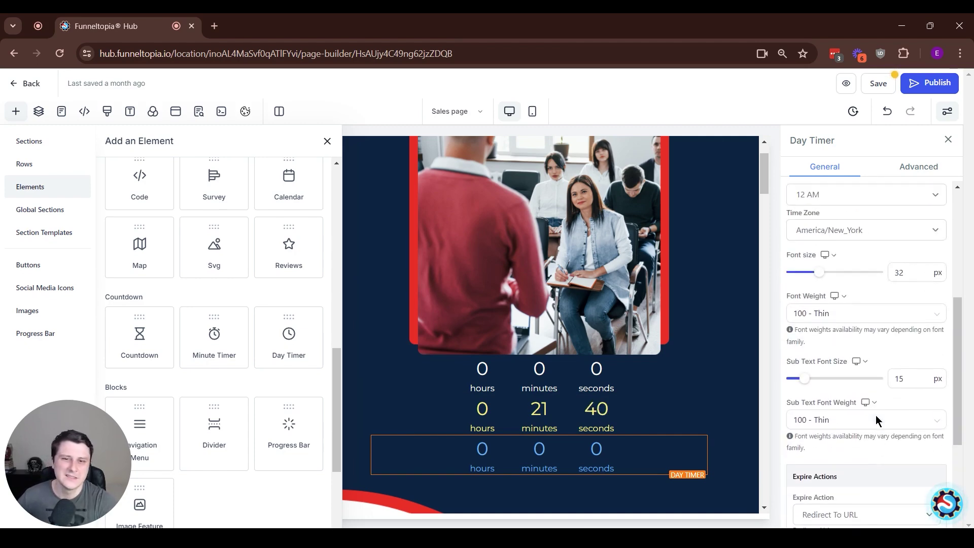
click(840, 385)
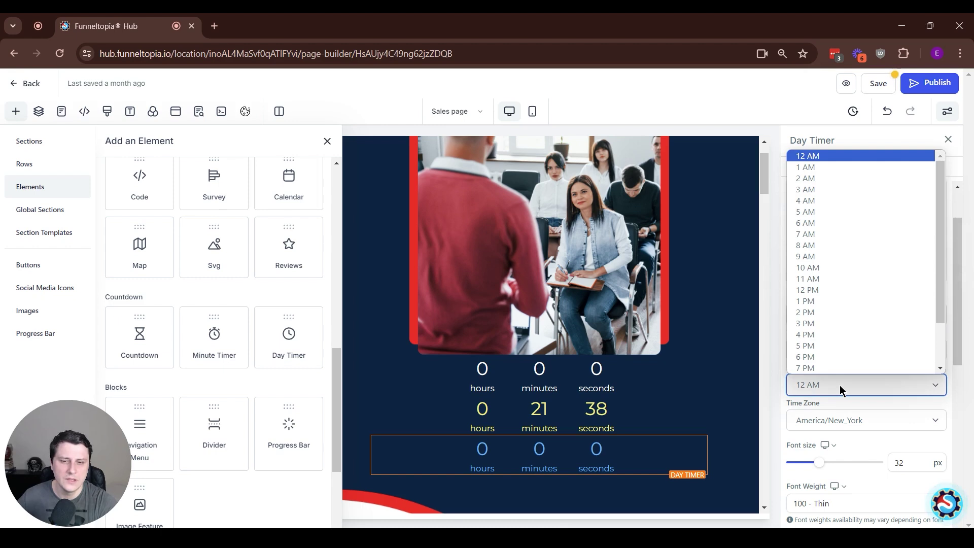
click(839, 385)
click(839, 386)
scroll(823, 272, down, 3)
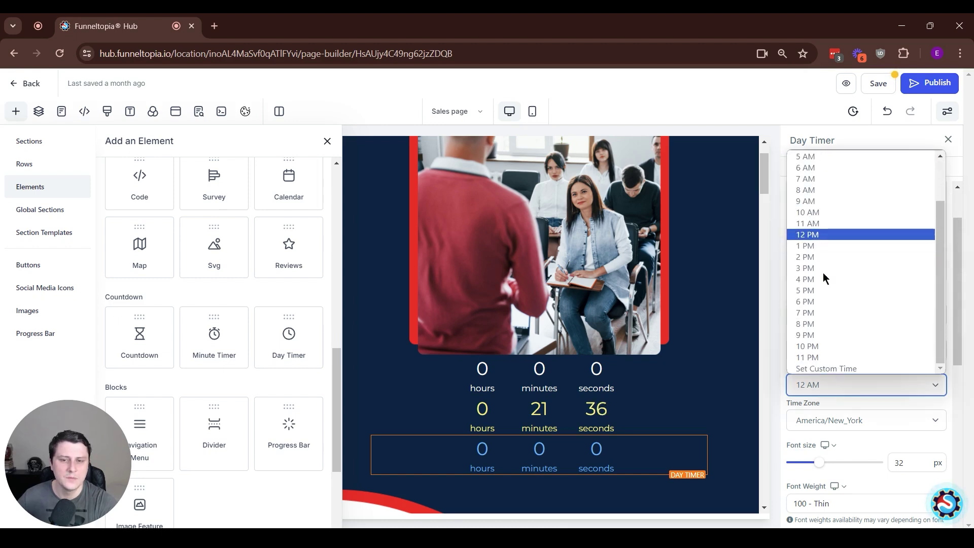
scroll(804, 405, down, 5)
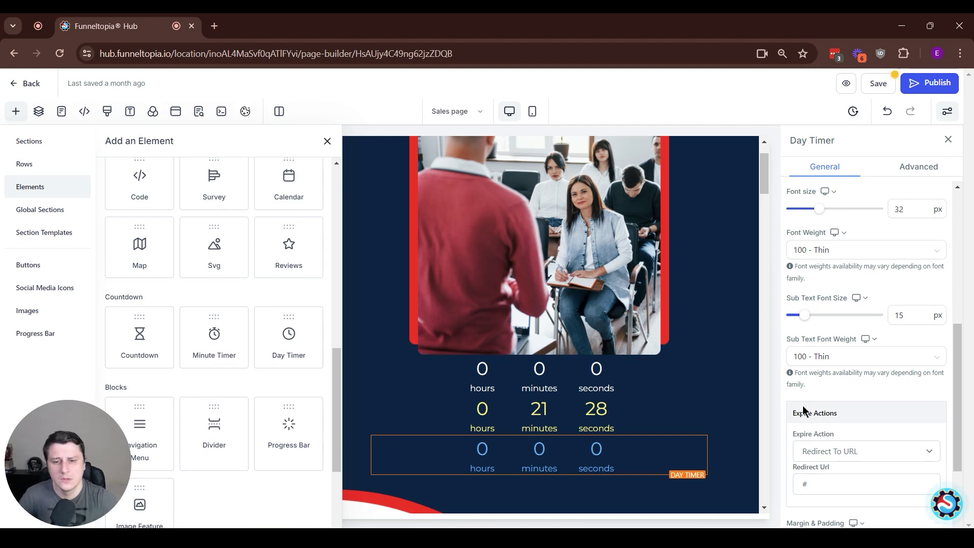
scroll(869, 327, down, 1)
click(856, 381)
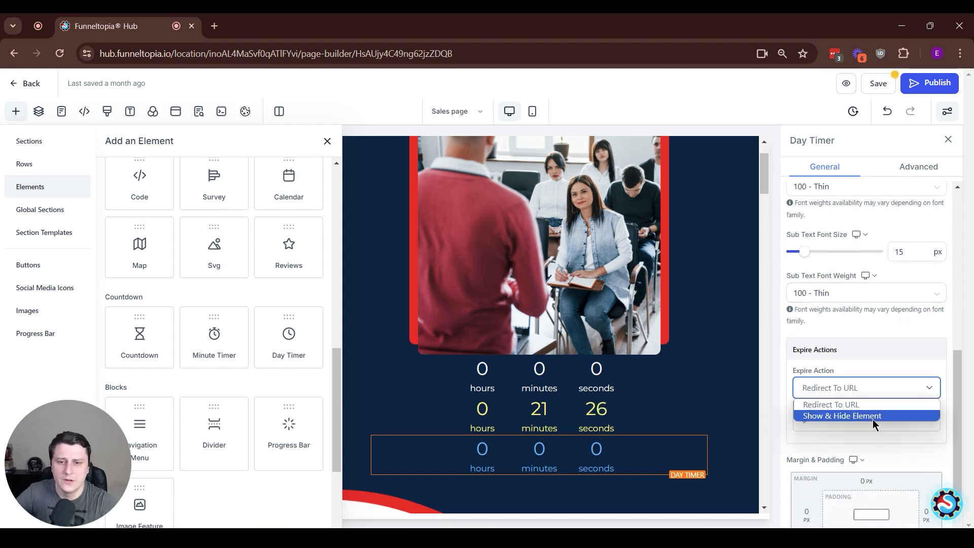
click(860, 406)
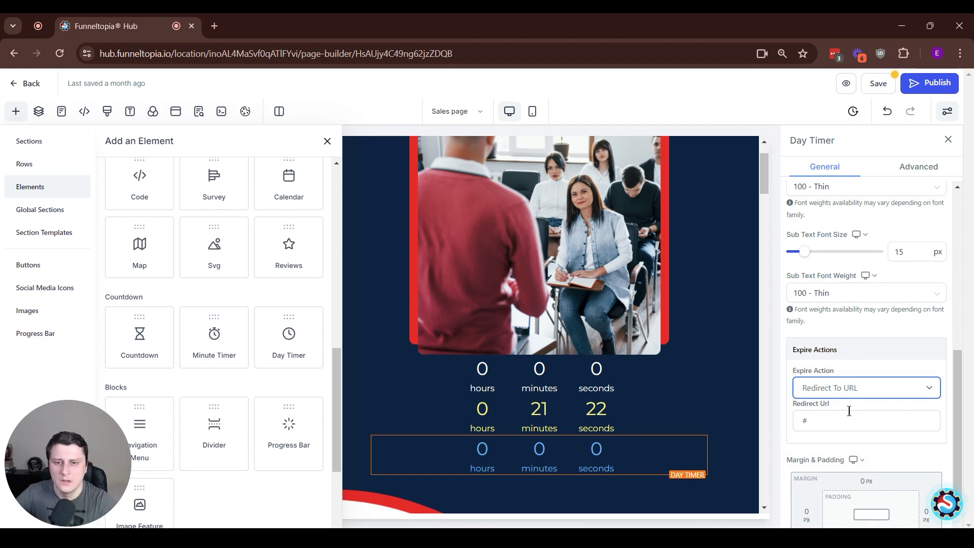
double_click(841, 422)
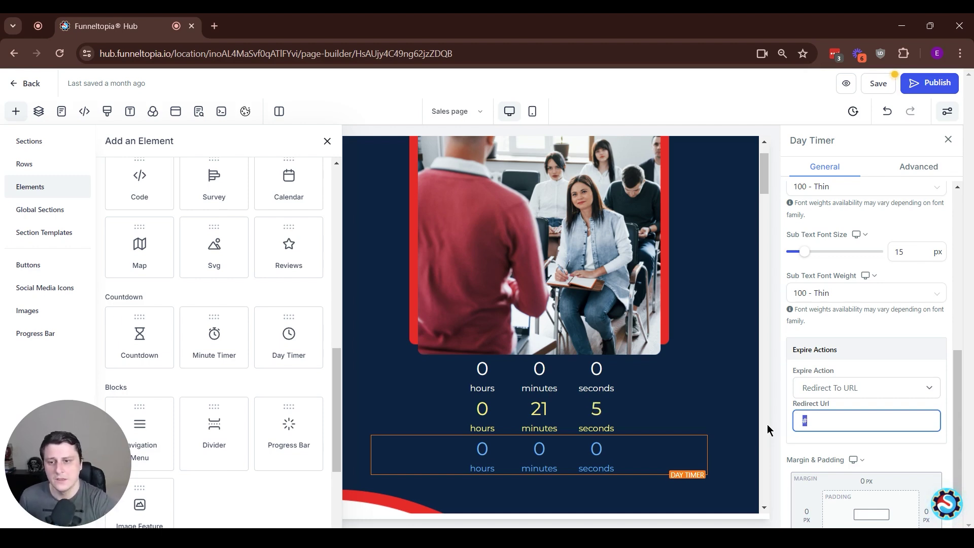
scroll(894, 389, down, 2)
scroll(905, 394, up, 5)
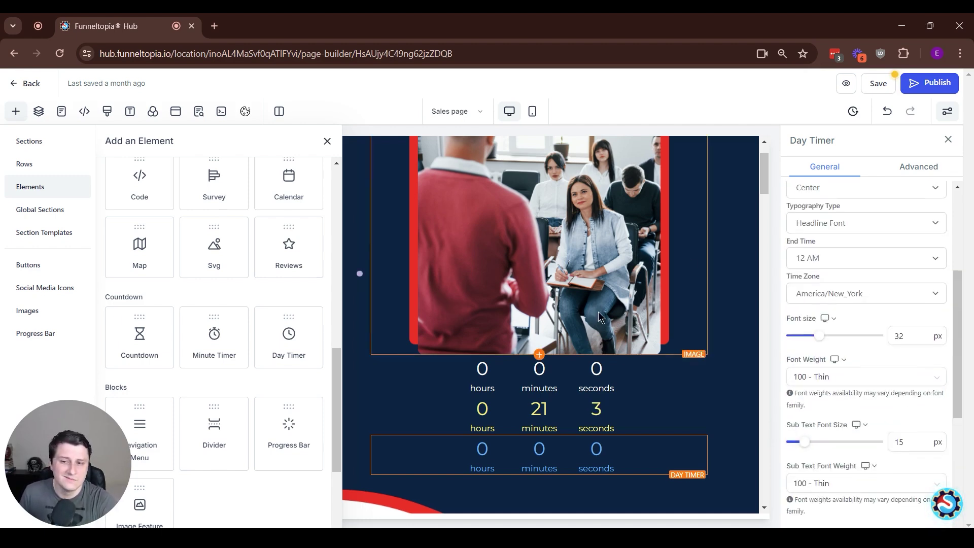
click(644, 404)
Keep the minute timer's Revisit Action at 'Auto Expire For X Days'.
scroll(846, 415, down, 5)
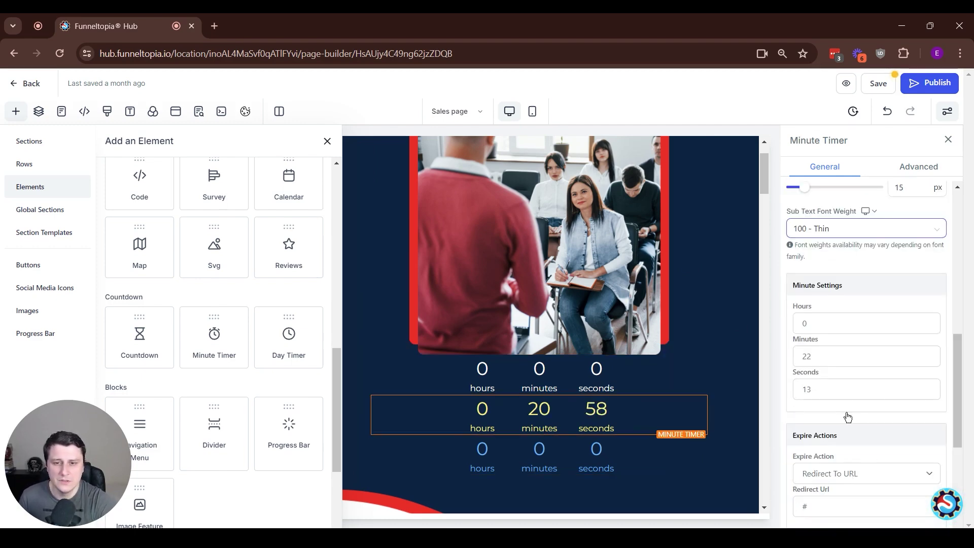
scroll(846, 416, down, 5)
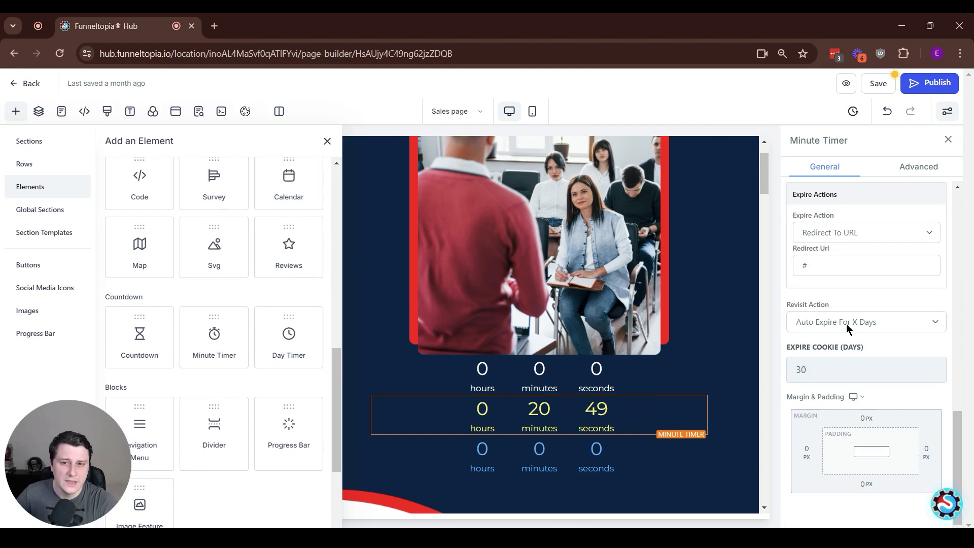
click(861, 321)
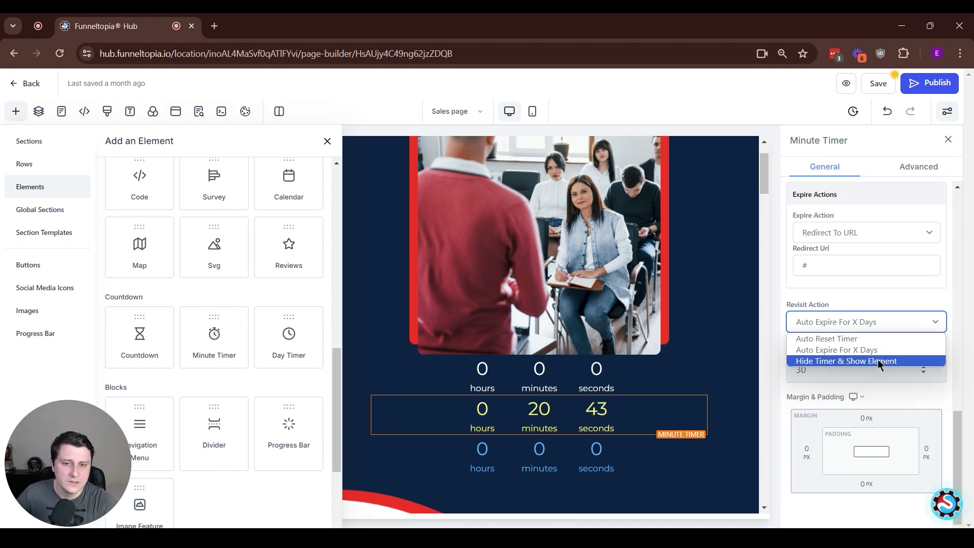
click(826, 349)
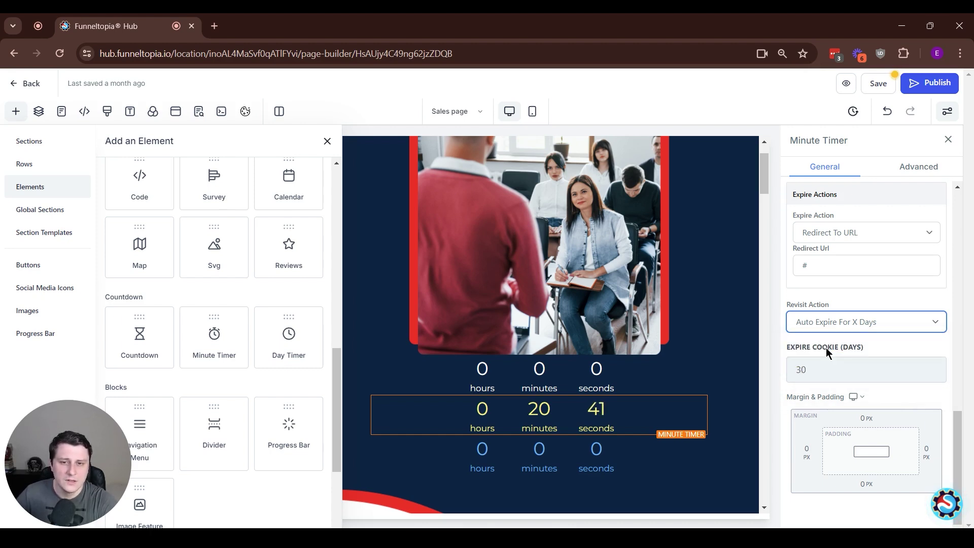
double_click(816, 366)
click(817, 347)
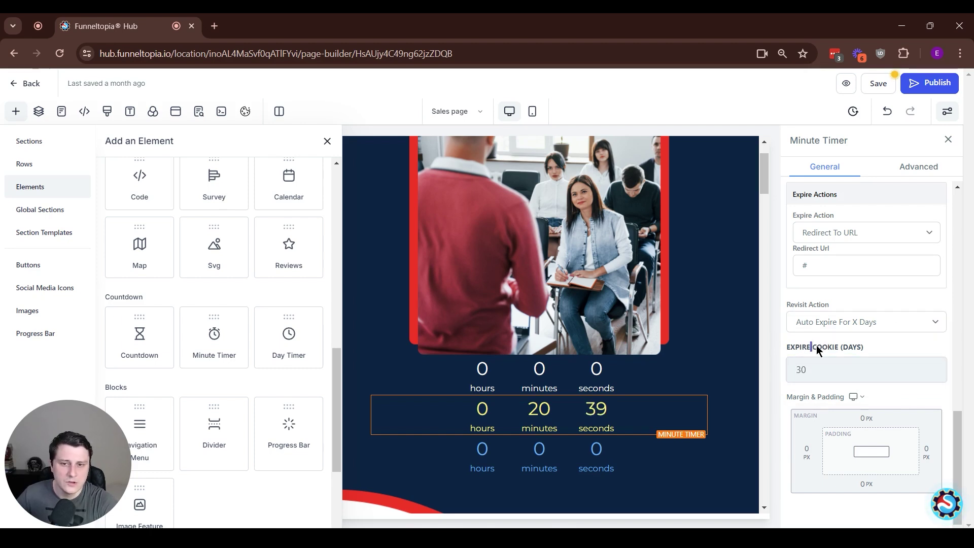
click(838, 349)
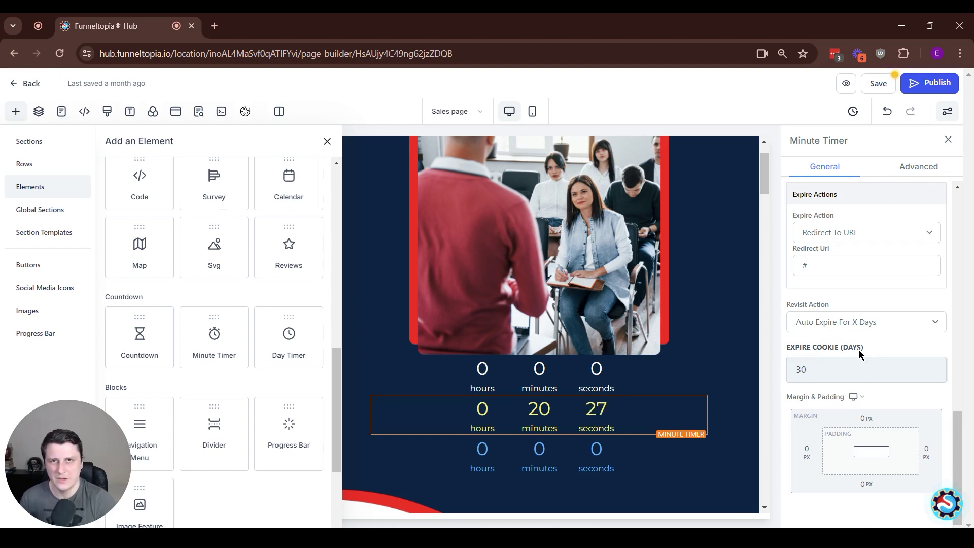
Check that the Expire Cookie (Days) value stays at 30.
double_click(811, 361)
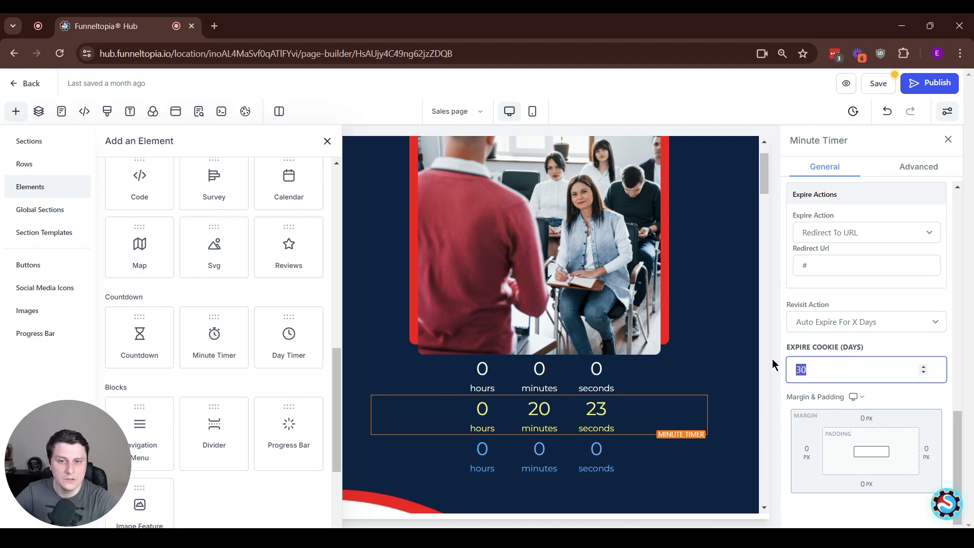
scroll(768, 359, down, 5)
scroll(625, 385, up, 6)
scroll(670, 406, down, 2)
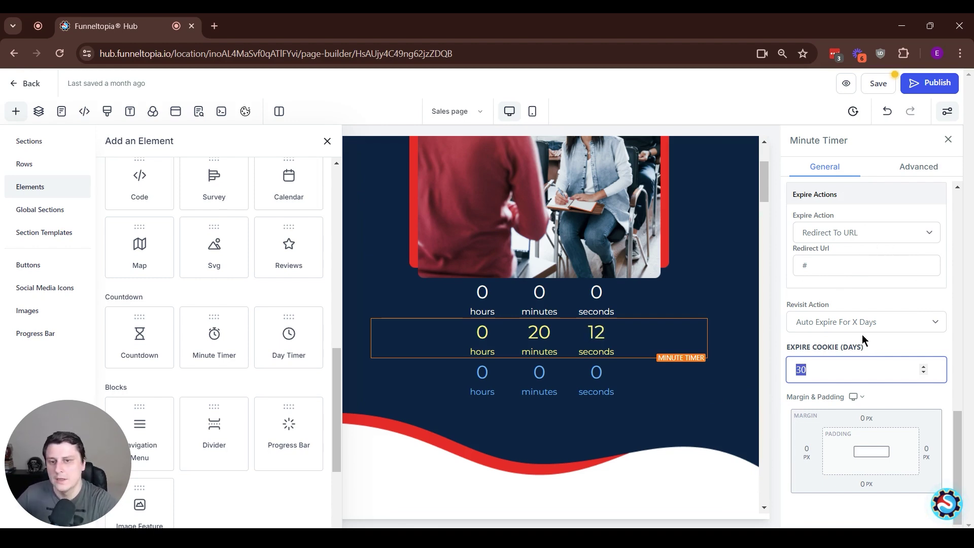
click(818, 367)
double_click(818, 367)
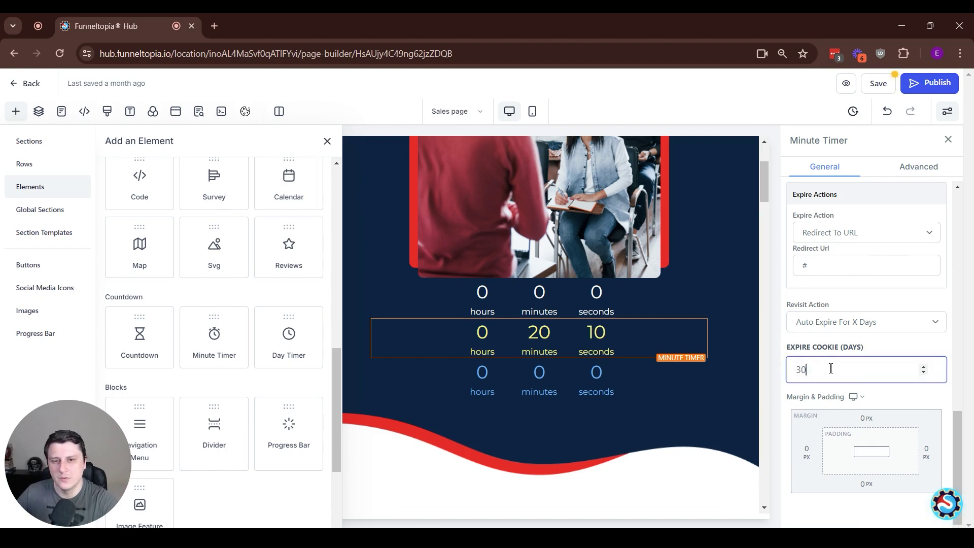
click(783, 368)
drag(812, 348, 848, 349)
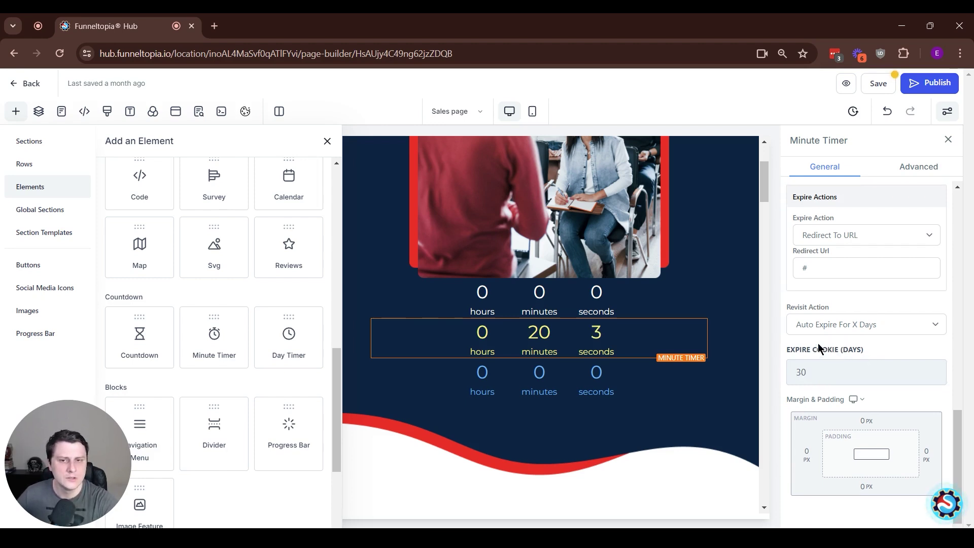
scroll(818, 343, up, 3)
scroll(820, 334, down, 2)
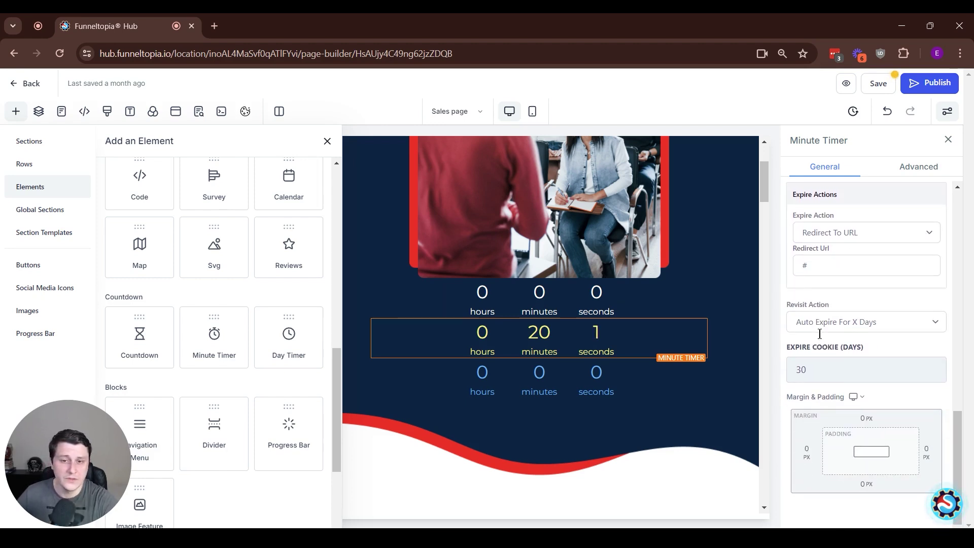
scroll(820, 334, up, 4)
scroll(820, 333, up, 5)
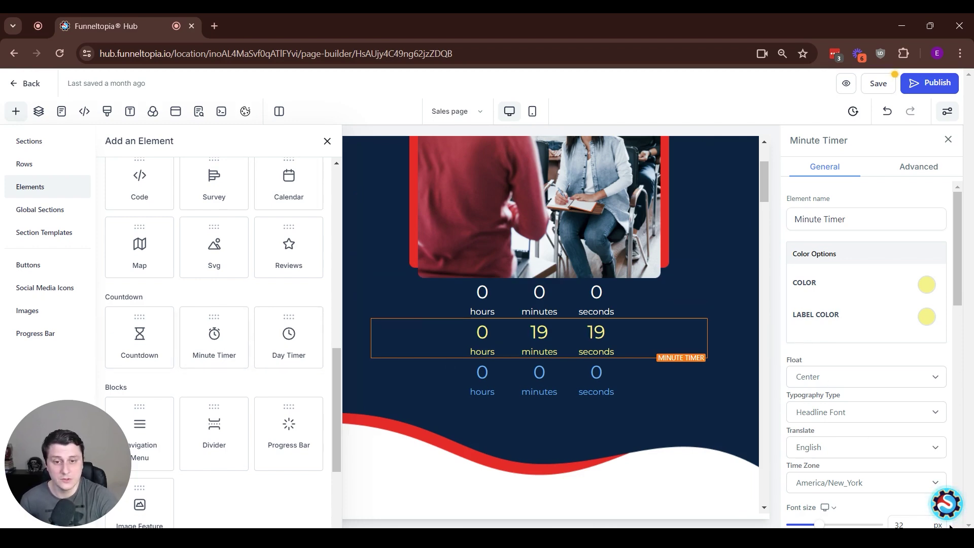
Open the Funneltopia Support Doc panel from the bottom-right widget.
click(948, 508)
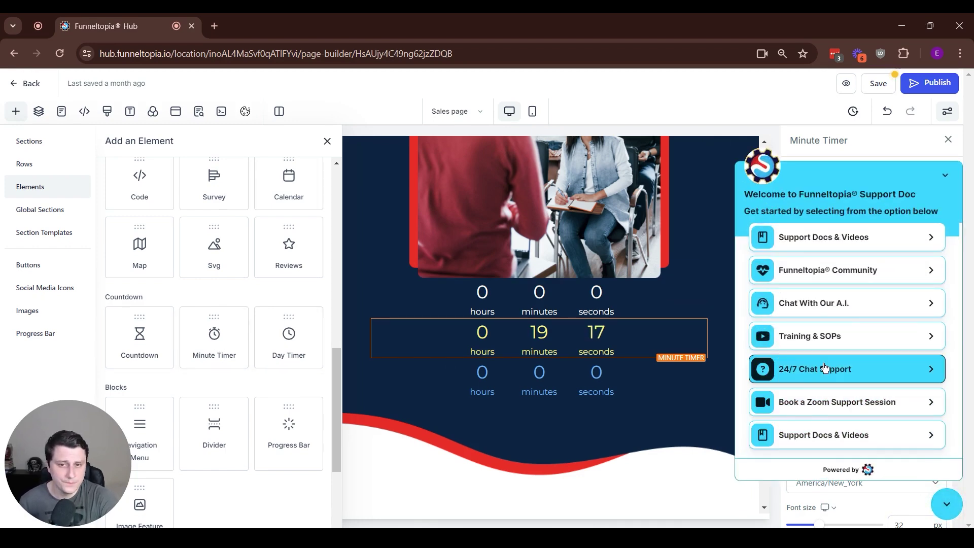